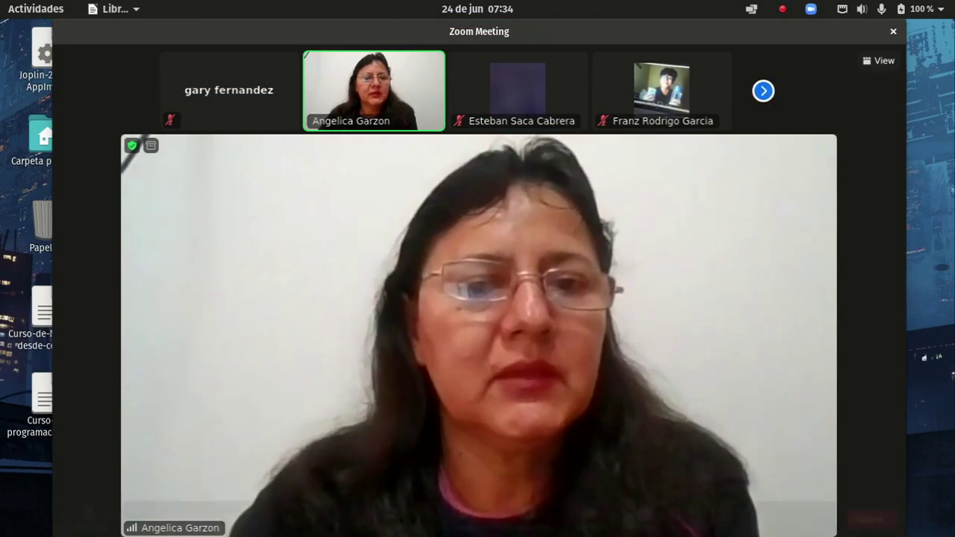
{"action": "key", "text": "alt+f"}
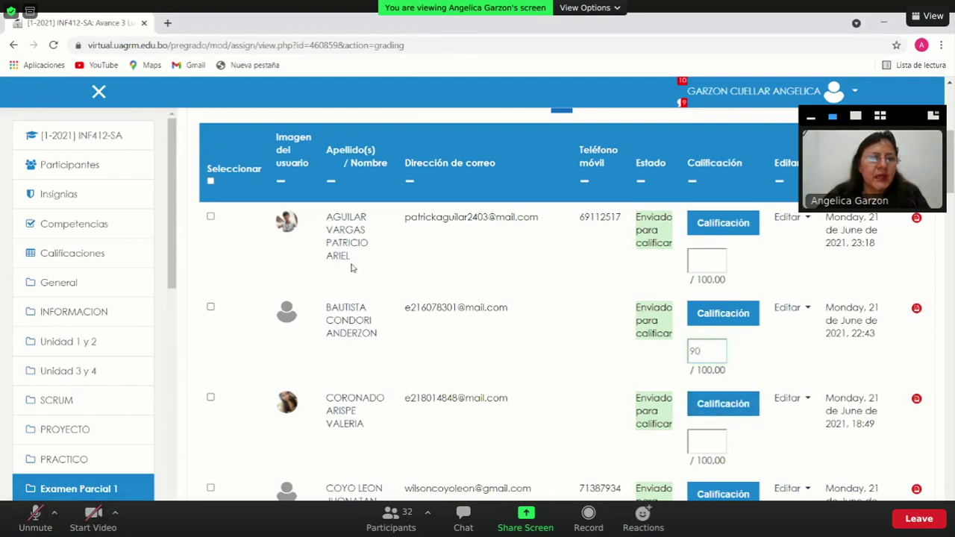
- Enter a grade of 90 for the first and third students in the list, whose submissions are timed 23:18 and 18:49
{"action": "left_click", "coordinate": [710, 260]}
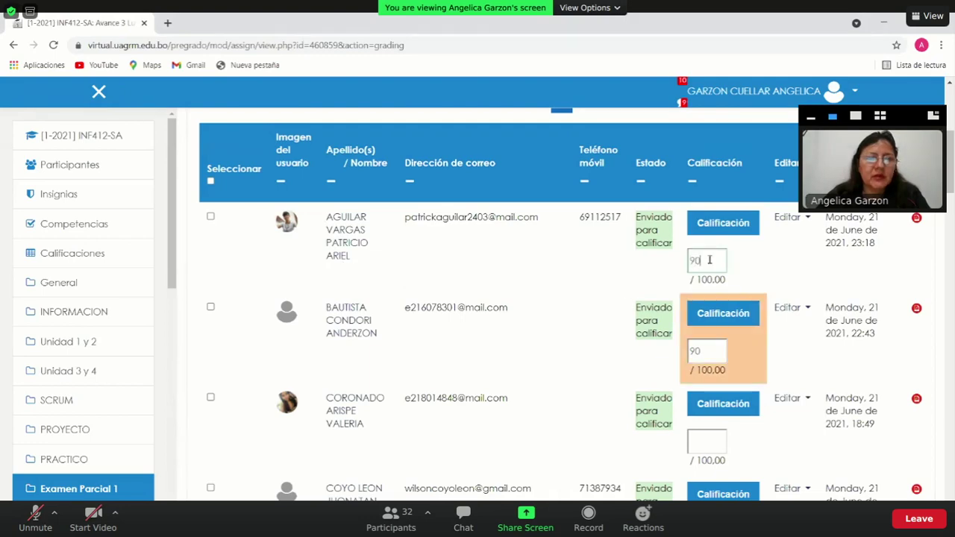
{"action": "type", "text": "90"}
{"action": "scroll", "coordinate": [683, 333], "scroll_direction": "down", "scroll_amount": 3}
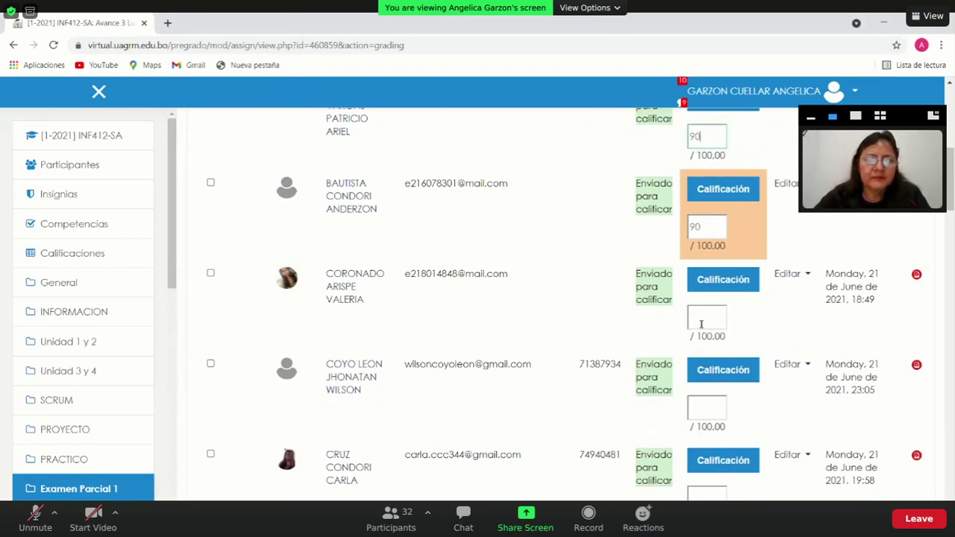
{"action": "left_click", "coordinate": [700, 324]}
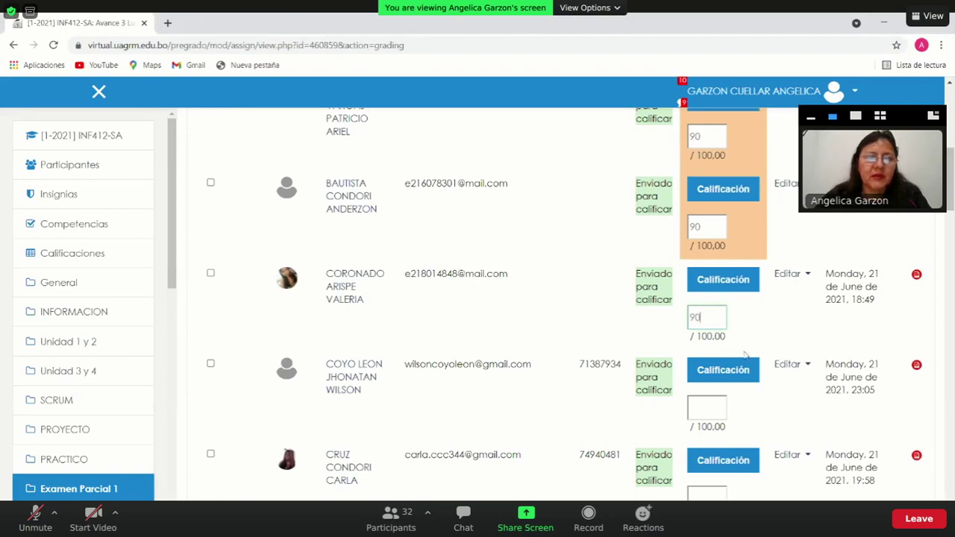
- Give a grade of 90 to the fourth and fifth students, whose submissions are timed 23:05 and 19:58
{"action": "scroll", "coordinate": [712, 328], "scroll_direction": "down", "scroll_amount": 1}
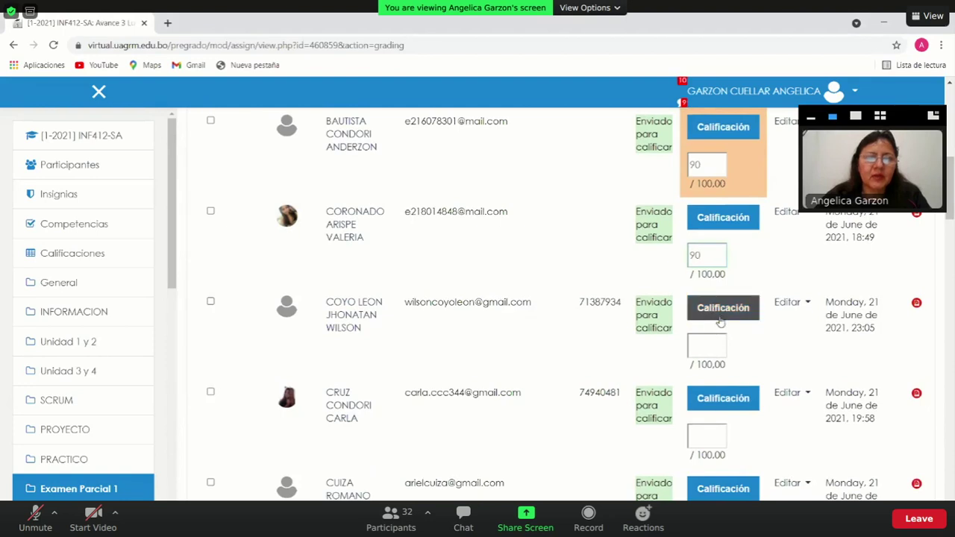
{"action": "scroll", "coordinate": [713, 317], "scroll_direction": "down", "scroll_amount": 1}
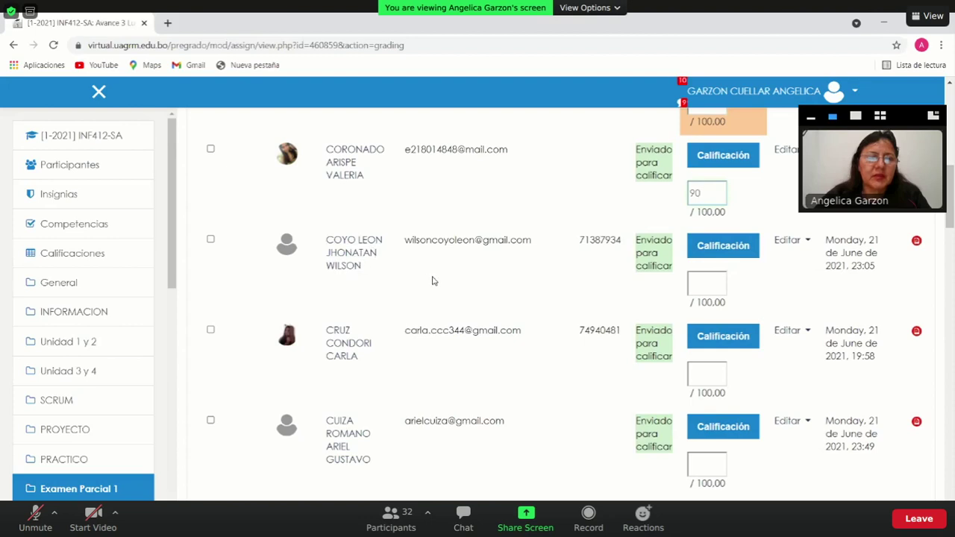
{"action": "scroll", "coordinate": [719, 291], "scroll_direction": "down", "scroll_amount": 1}
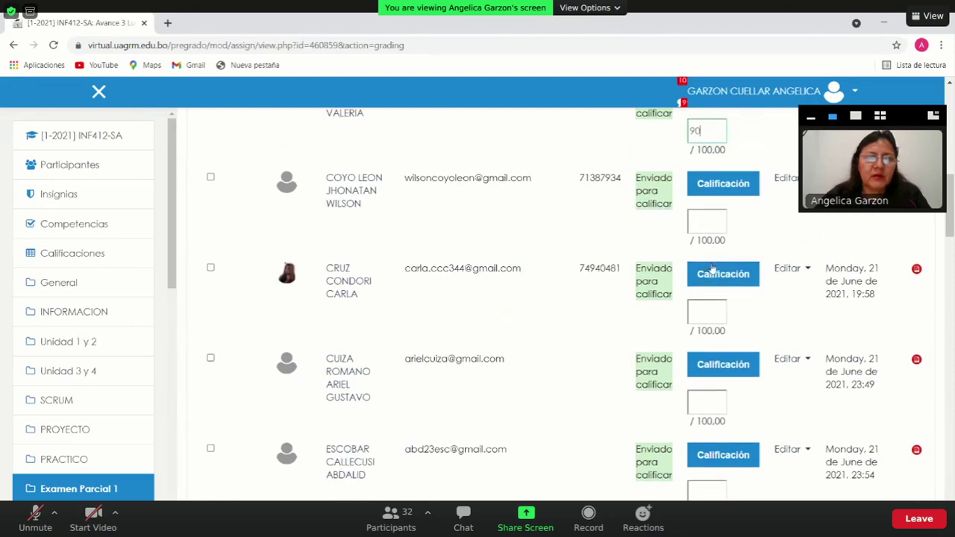
{"action": "left_click", "coordinate": [704, 224]}
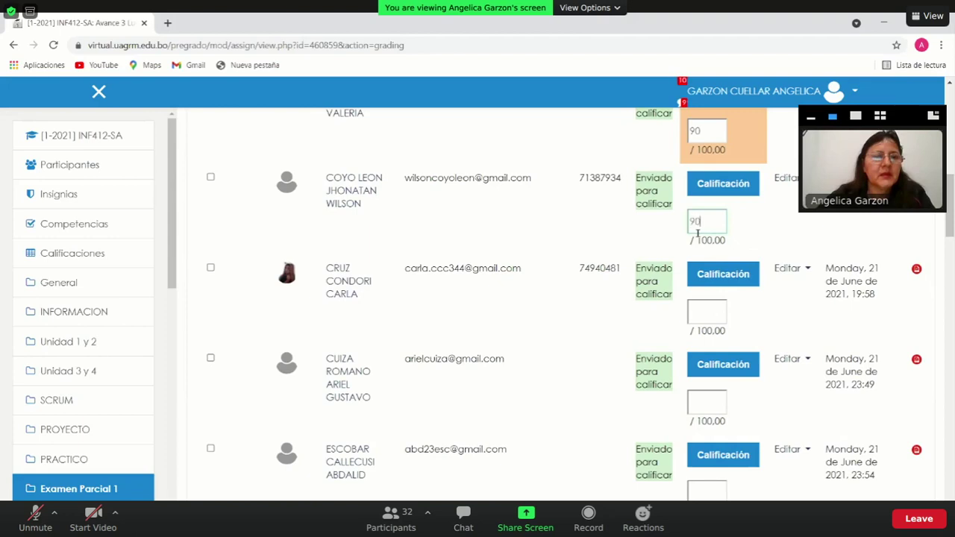
{"action": "left_click", "coordinate": [700, 314]}
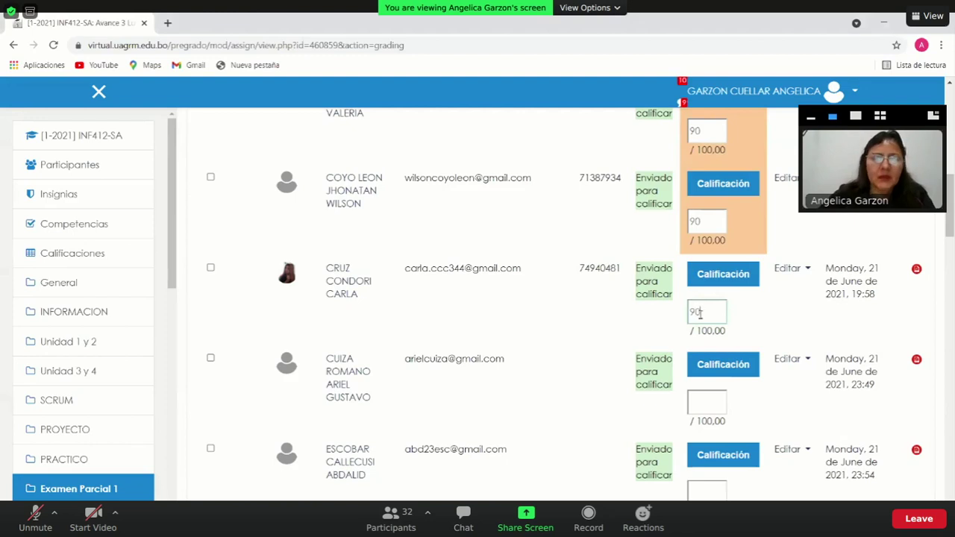
- Fill in a grade of 90 for the sixth and seventh students, whose submissions are timed 23:49 and 23:54
{"action": "scroll", "coordinate": [511, 360], "scroll_direction": "down", "scroll_amount": 1}
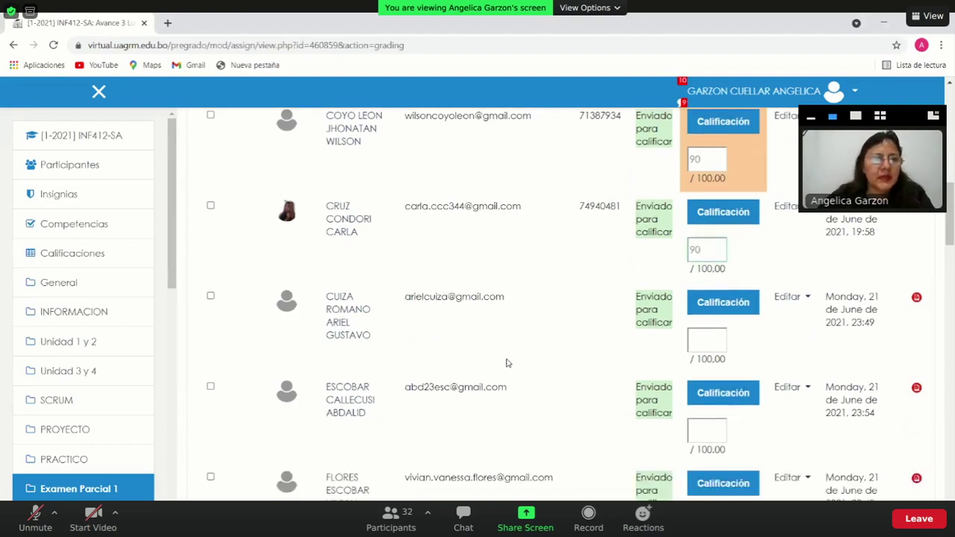
{"action": "left_click", "coordinate": [701, 340]}
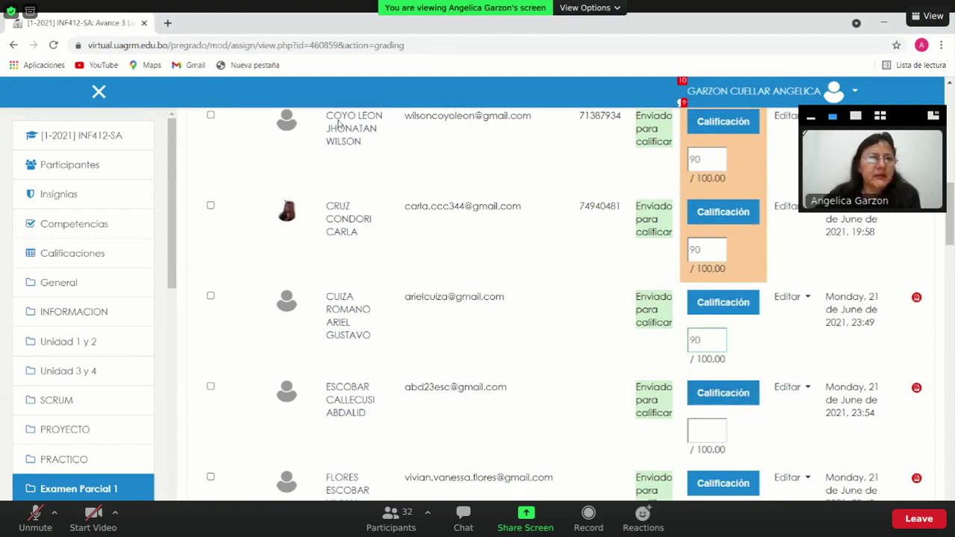
{"action": "left_click", "coordinate": [700, 433]}
{"action": "type", "text": "9"}
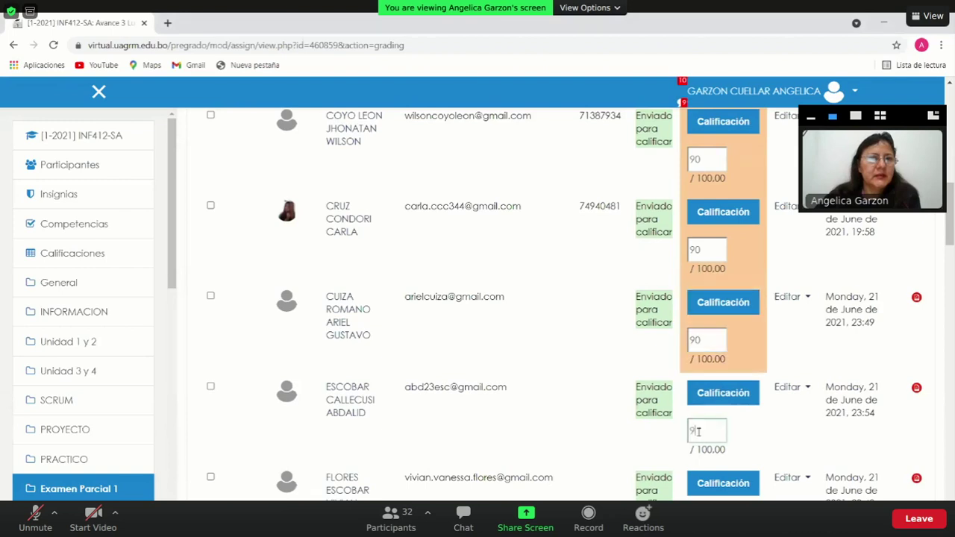
{"action": "type", "text": "0"}
- Skip the eighth student and grade the next two, with submissions timed 23:48 and 23:55, with 90 each
{"action": "scroll", "coordinate": [704, 431], "scroll_direction": "down", "scroll_amount": 2}
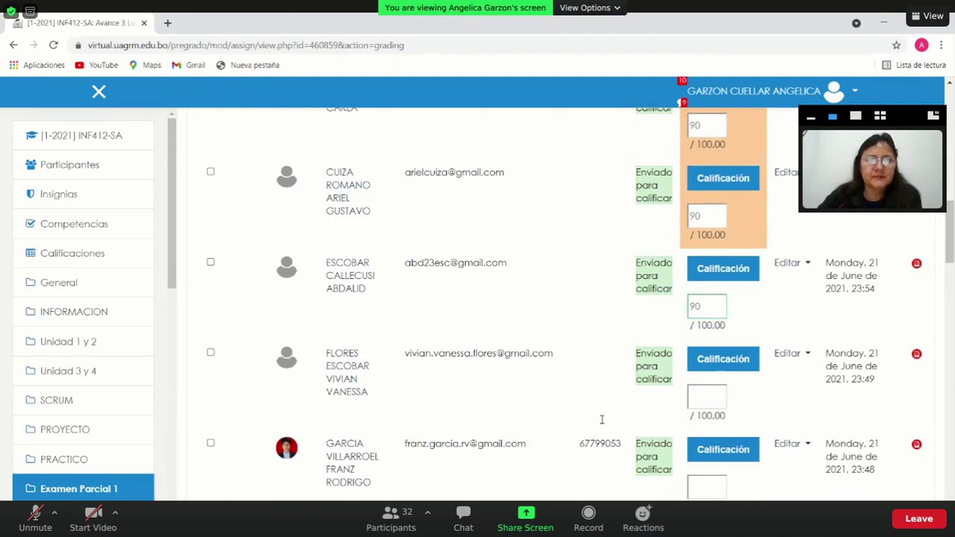
{"action": "scroll", "coordinate": [661, 432], "scroll_direction": "down", "scroll_amount": 2}
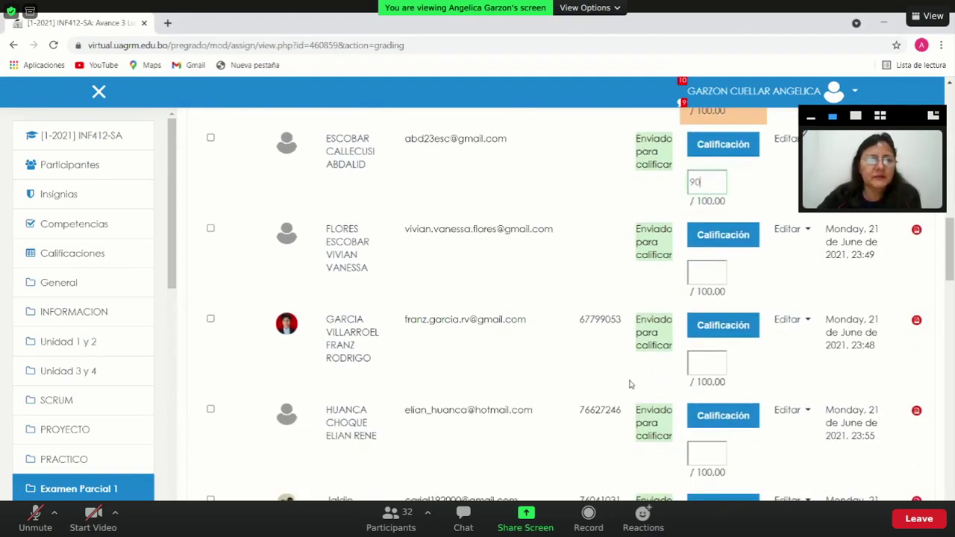
{"action": "left_click", "coordinate": [704, 358]}
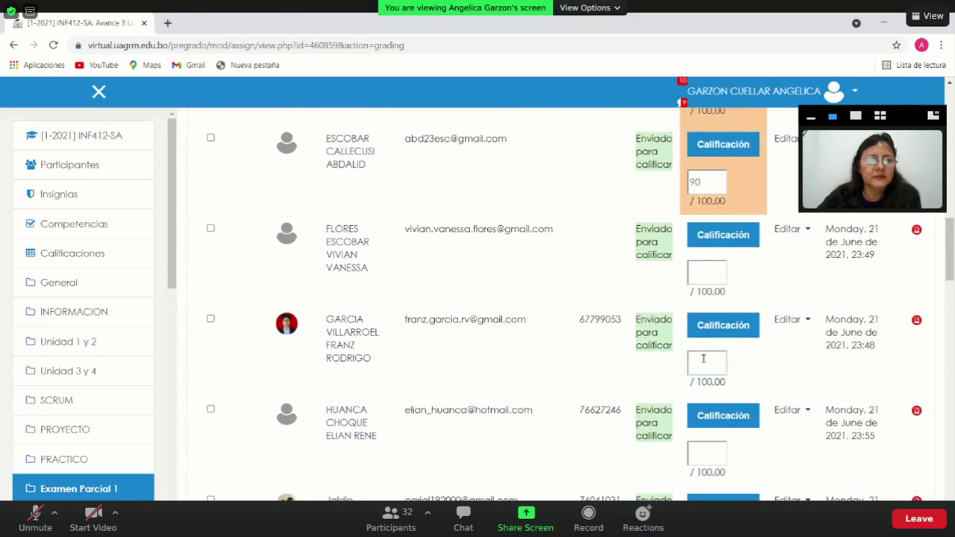
{"action": "scroll", "coordinate": [677, 382], "scroll_direction": "down", "scroll_amount": 1}
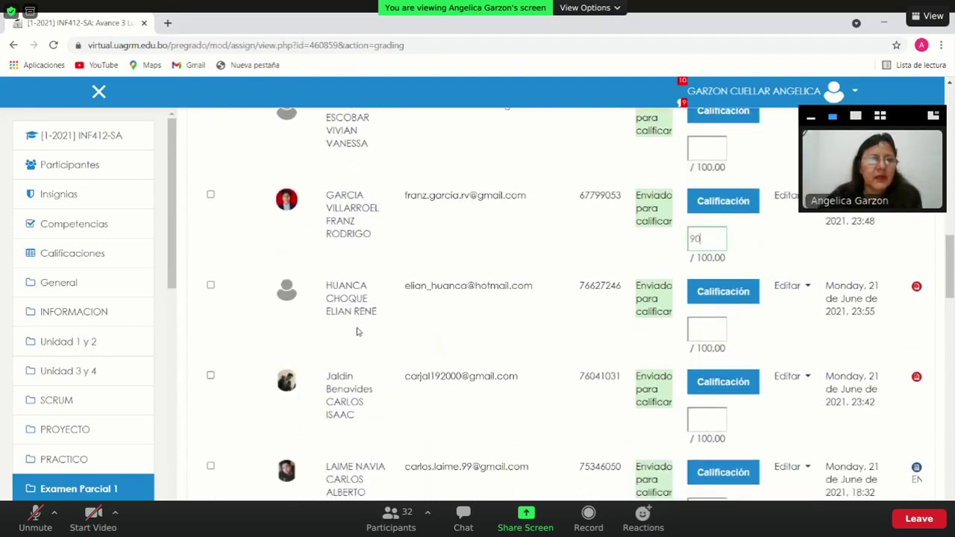
{"action": "left_click", "coordinate": [698, 331]}
{"action": "type", "text": "90"}
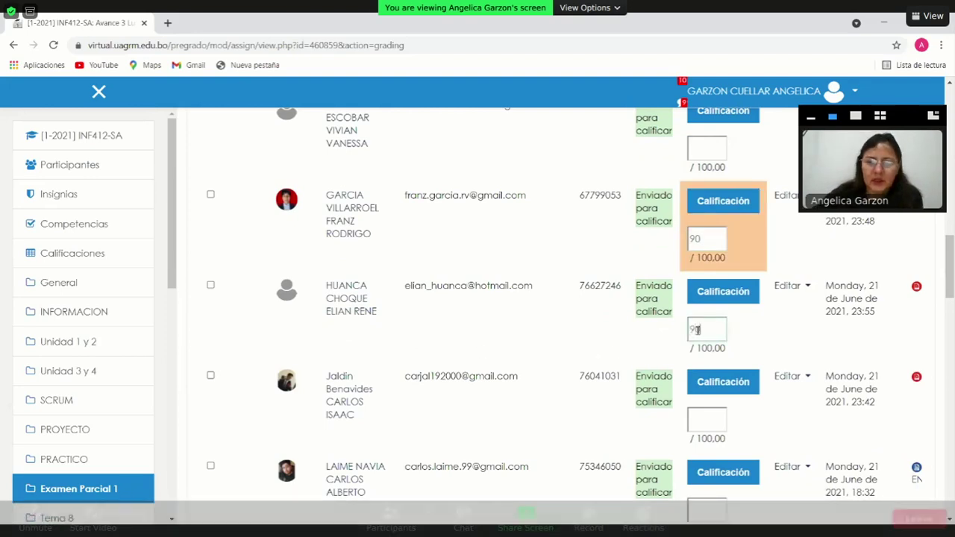
- Enter 90 as the grade for the next two students, whose submissions are timed 23:42 and 18:32
{"action": "scroll", "coordinate": [677, 337], "scroll_direction": "down", "scroll_amount": 2}
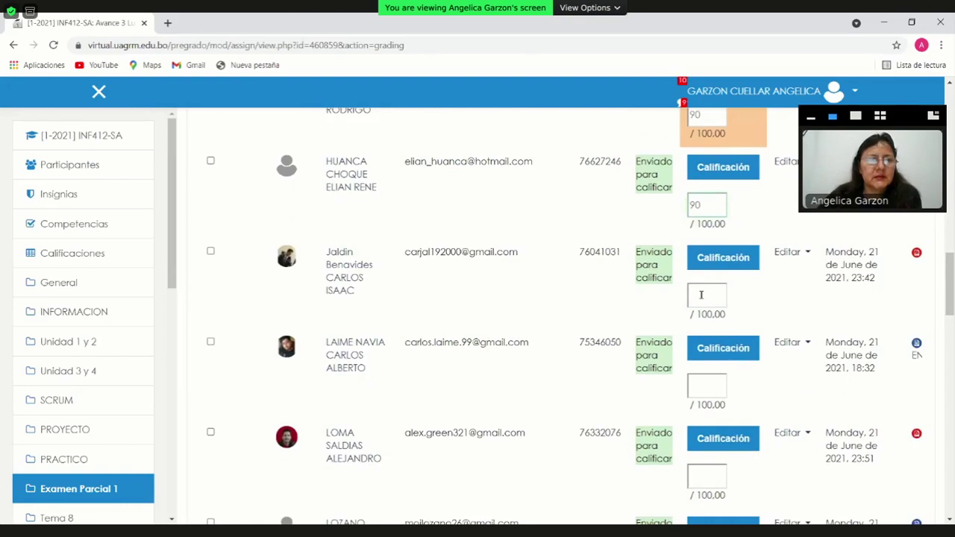
{"action": "left_click", "coordinate": [701, 296]}
{"action": "type", "text": "90"}
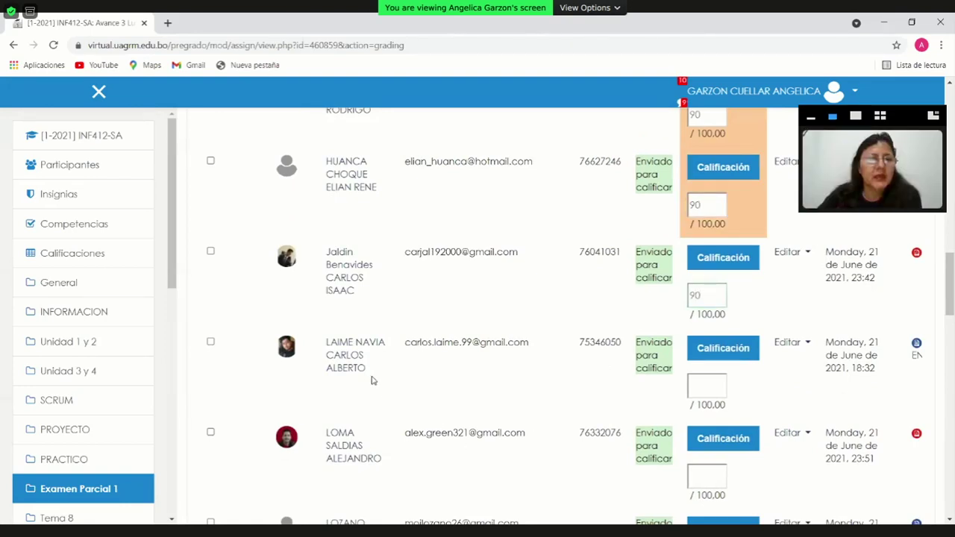
{"action": "left_click", "coordinate": [703, 385]}
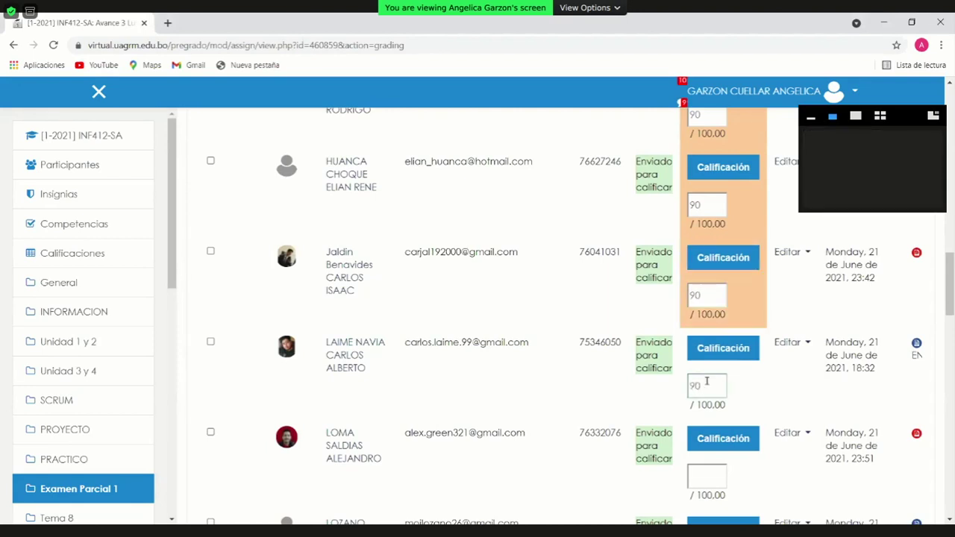
- Set the grade to 90 for the students whose submissions are timed 23:51 and 15:53
{"action": "scroll", "coordinate": [515, 437], "scroll_direction": "down", "scroll_amount": 1}
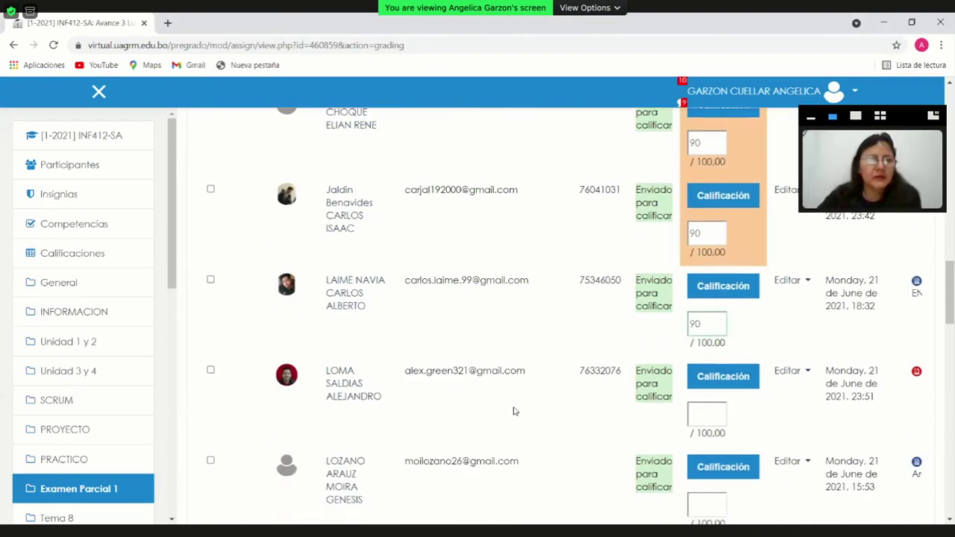
{"action": "left_click", "coordinate": [692, 415]}
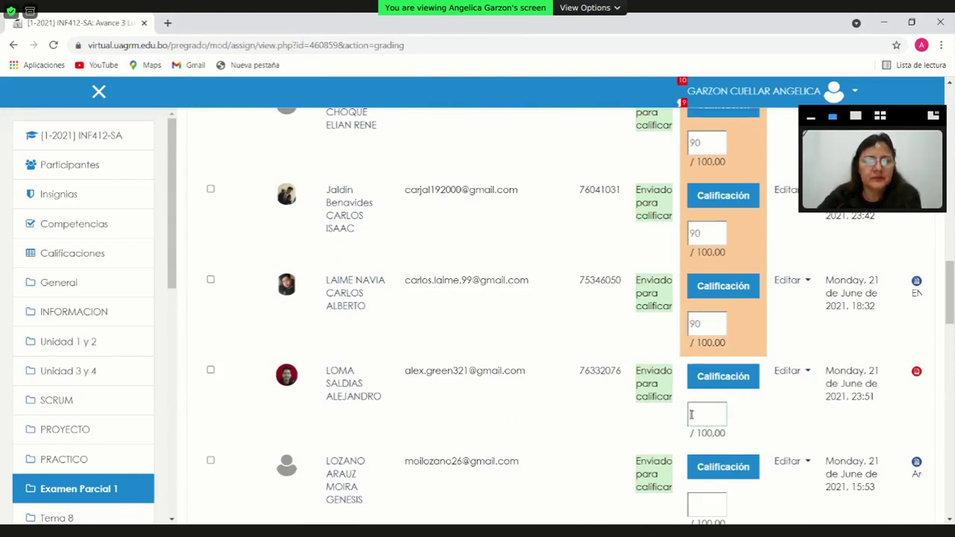
{"action": "type", "text": "90"}
{"action": "scroll", "coordinate": [680, 421], "scroll_direction": "down", "scroll_amount": 2}
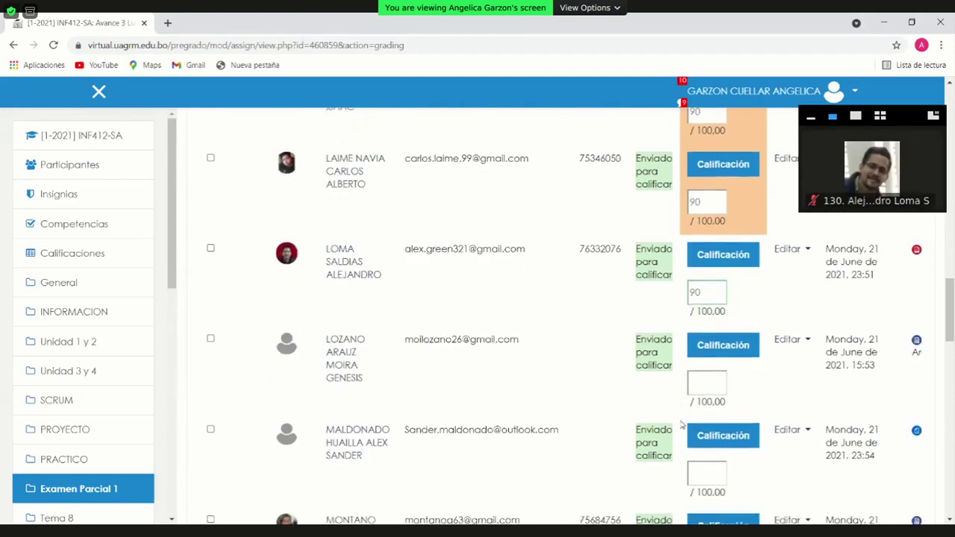
{"action": "left_click", "coordinate": [698, 380]}
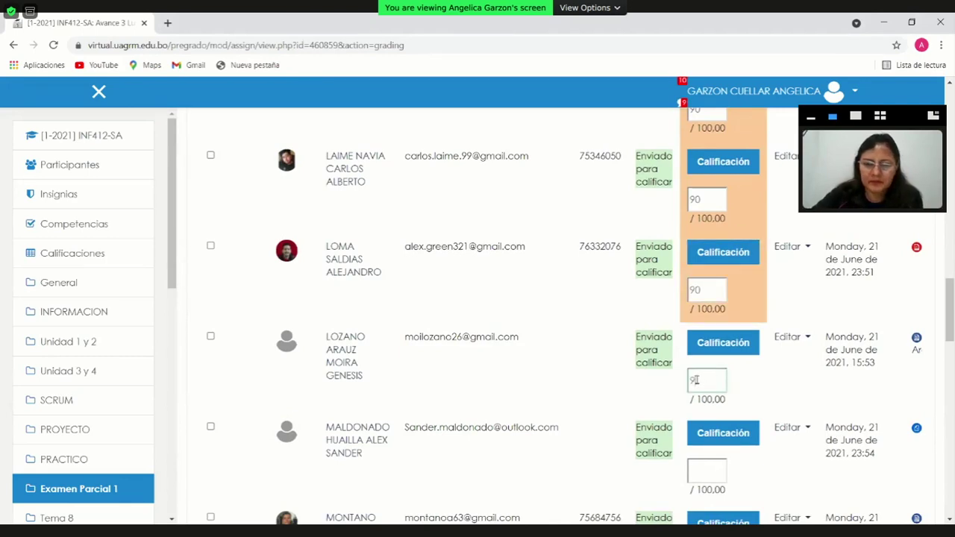
{"action": "type", "text": "90"}
- Skip the next three students and enter a grade of 90 for the one whose submission is timed 23:46
{"action": "scroll", "coordinate": [693, 382], "scroll_direction": "down", "scroll_amount": 1}
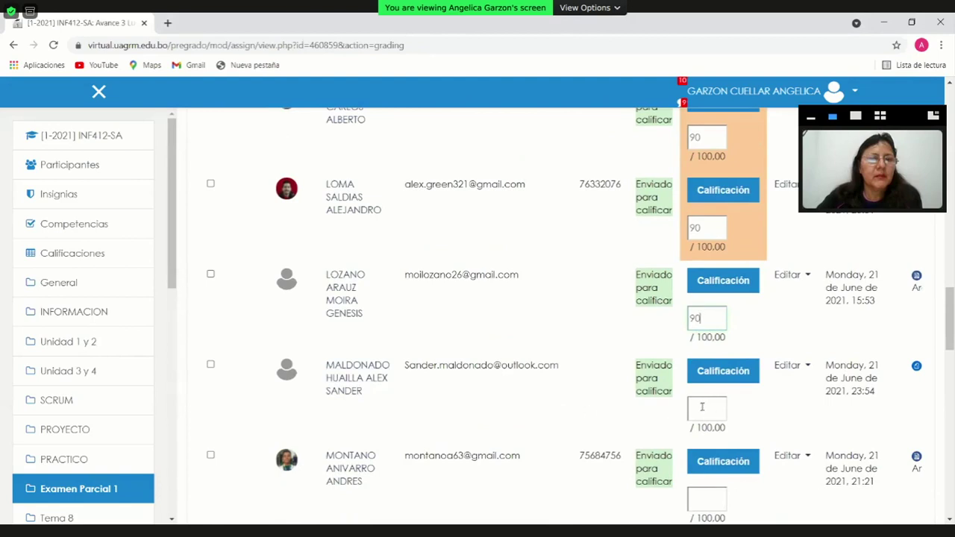
{"action": "scroll", "coordinate": [702, 407], "scroll_direction": "down", "scroll_amount": 2}
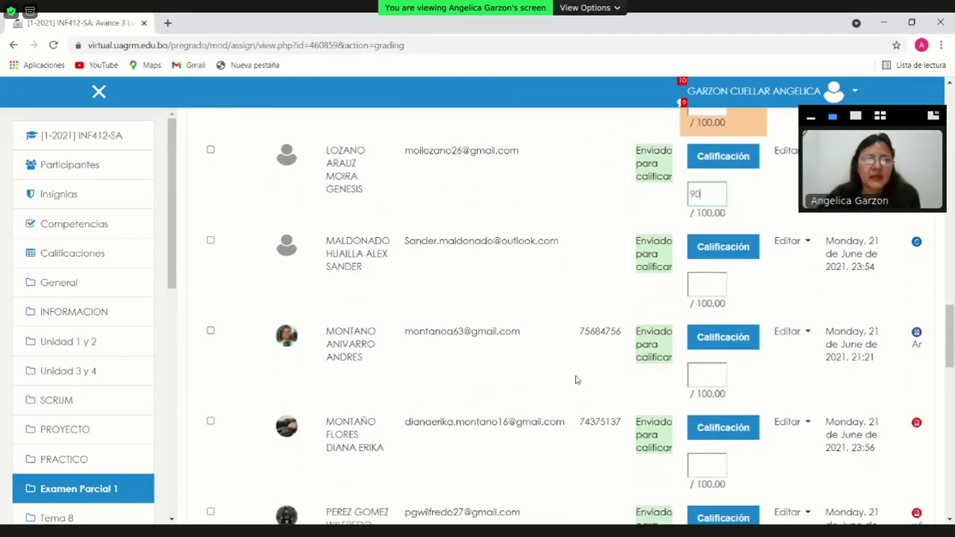
{"action": "left_click", "coordinate": [698, 377]}
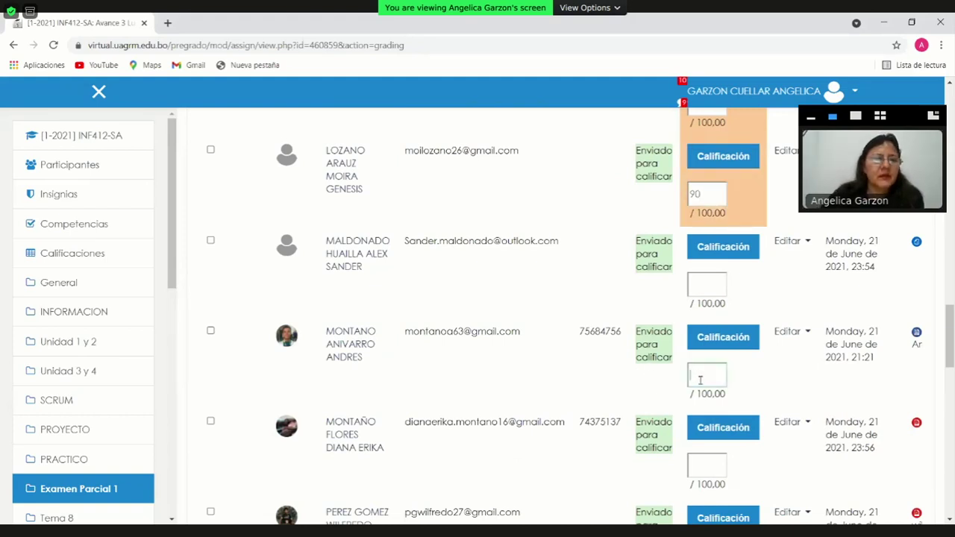
{"action": "scroll", "coordinate": [700, 381], "scroll_direction": "down", "scroll_amount": 1}
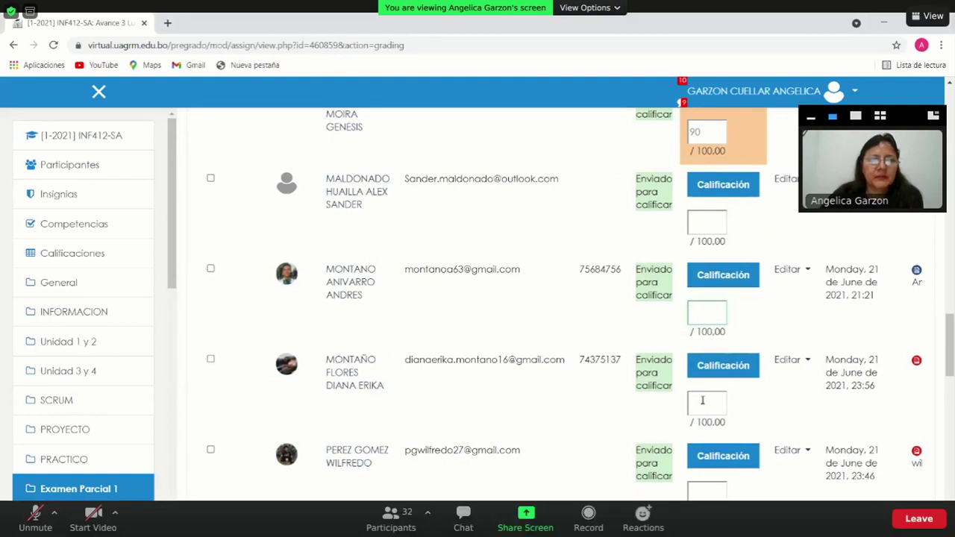
{"action": "left_click", "coordinate": [703, 400]}
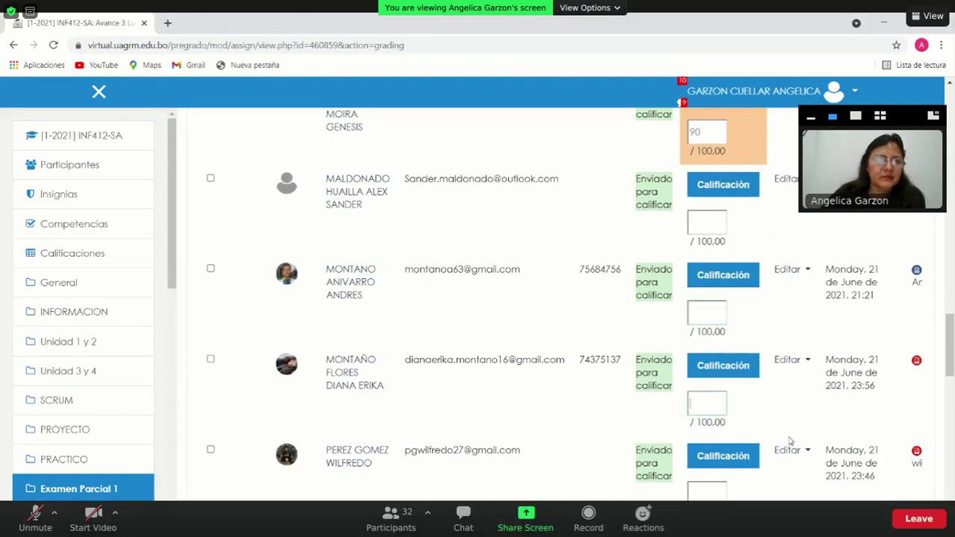
{"action": "scroll", "coordinate": [790, 441], "scroll_direction": "down", "scroll_amount": 1}
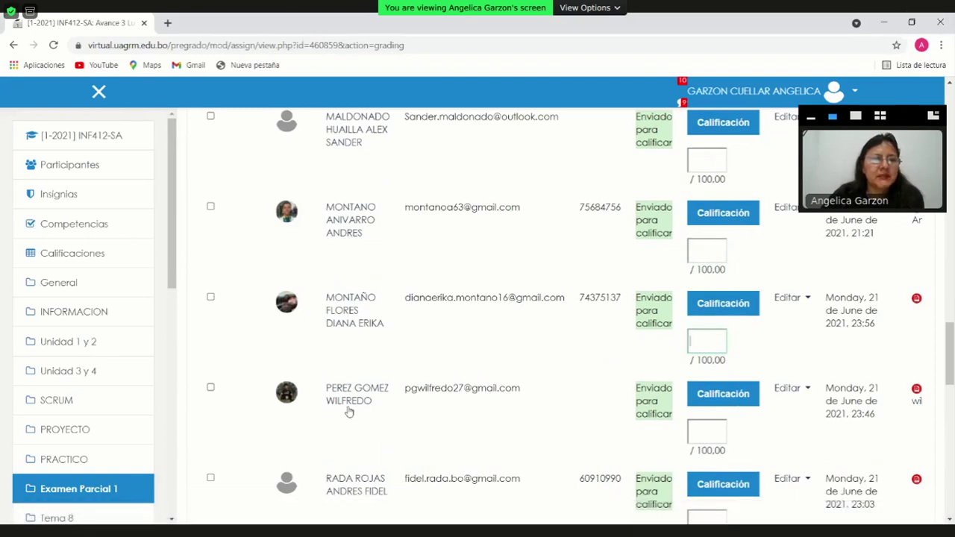
{"action": "left_click", "coordinate": [700, 438]}
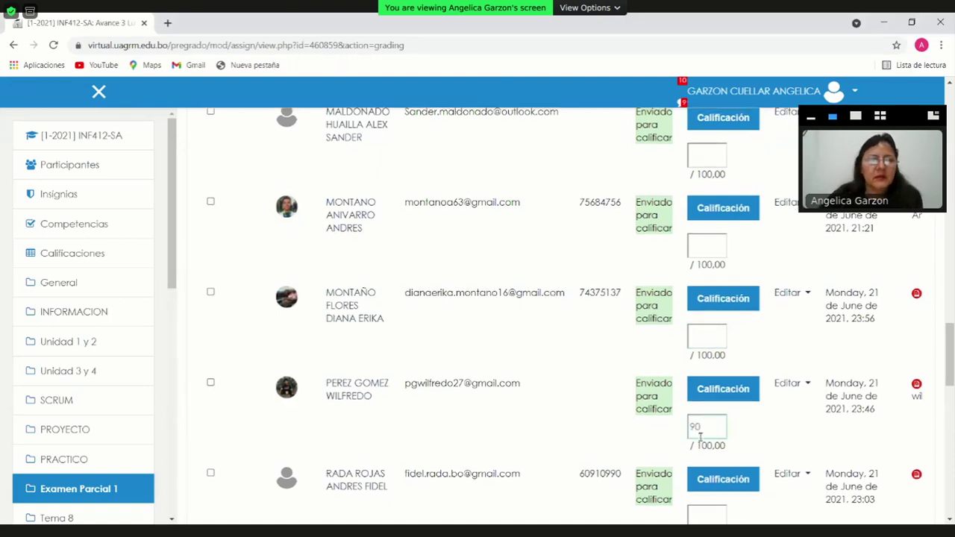
- Skip the student with the 23:03 submission and grade the following one, timed 23:24, with 90
{"action": "scroll", "coordinate": [700, 439], "scroll_direction": "down", "scroll_amount": 1}
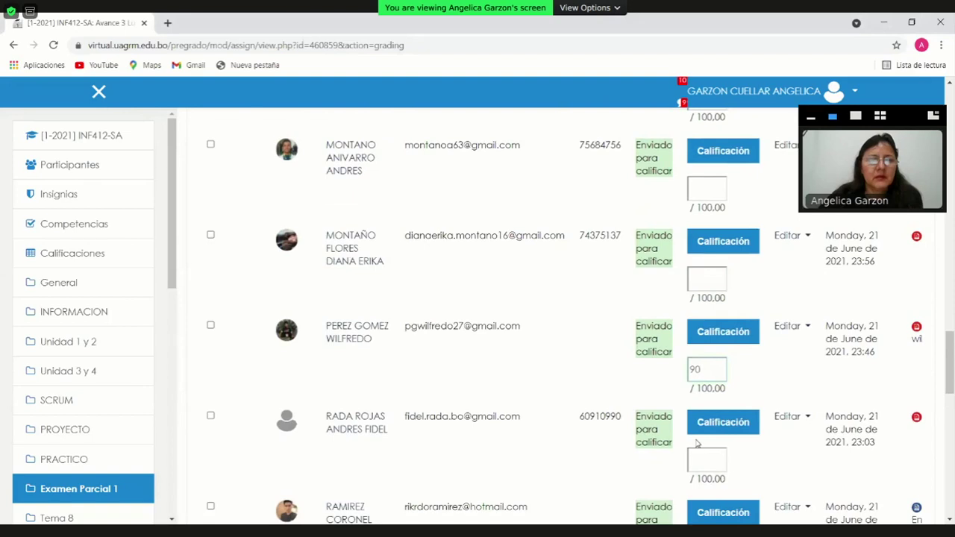
{"action": "left_click", "coordinate": [696, 462]}
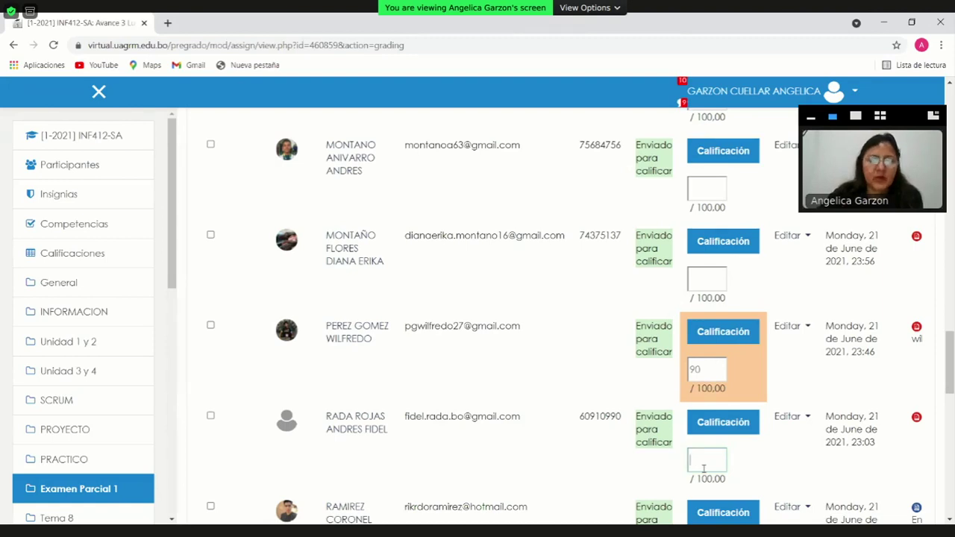
{"action": "scroll", "coordinate": [703, 468], "scroll_direction": "down", "scroll_amount": 3}
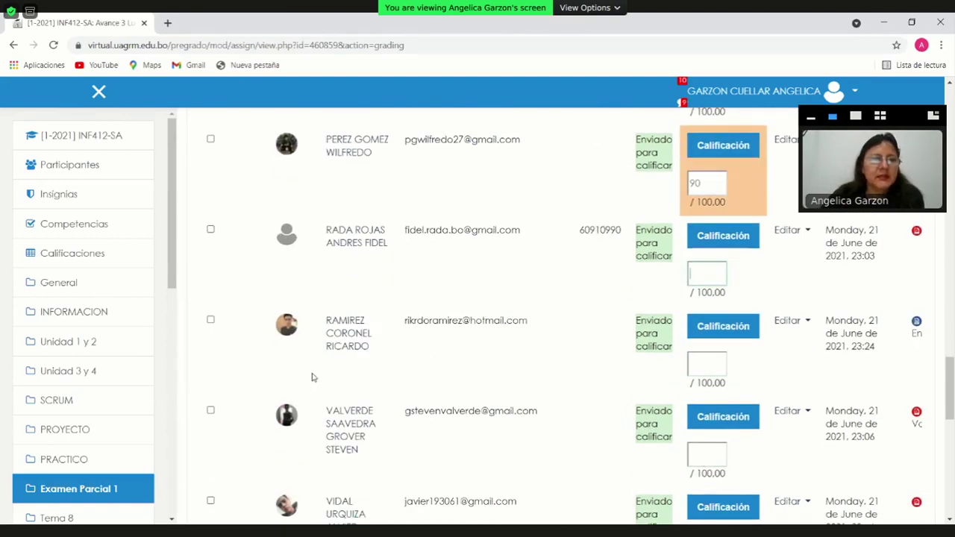
{"action": "left_click", "coordinate": [697, 371]}
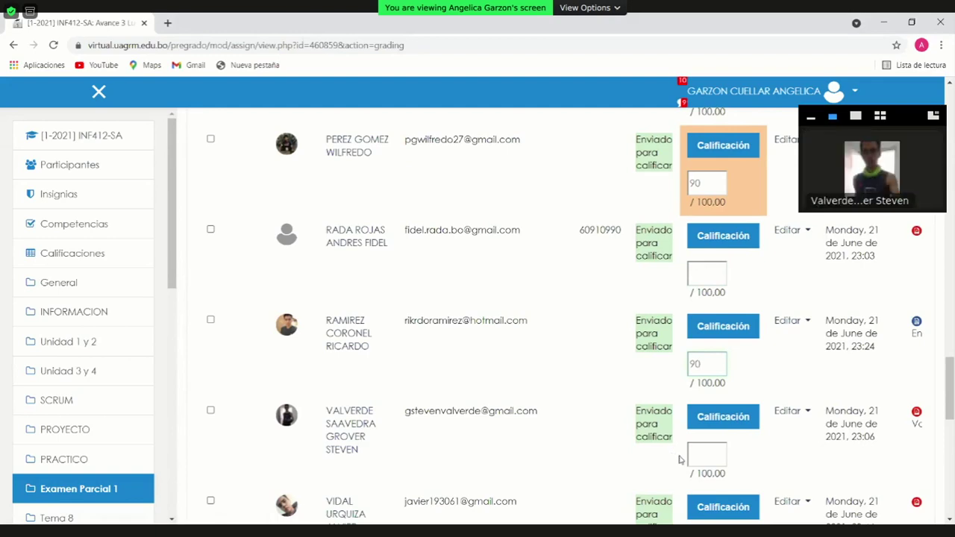
- Enter 90 as the grade for the last two students in the table, whose submissions are timed 23:06 and 23:46
{"action": "left_click", "coordinate": [709, 459]}
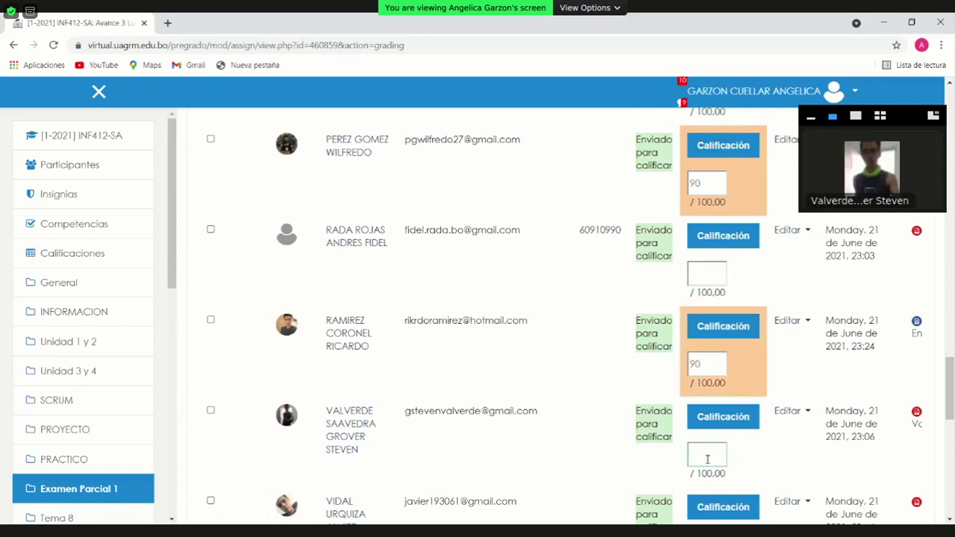
{"action": "scroll", "coordinate": [686, 467], "scroll_direction": "down", "scroll_amount": 1}
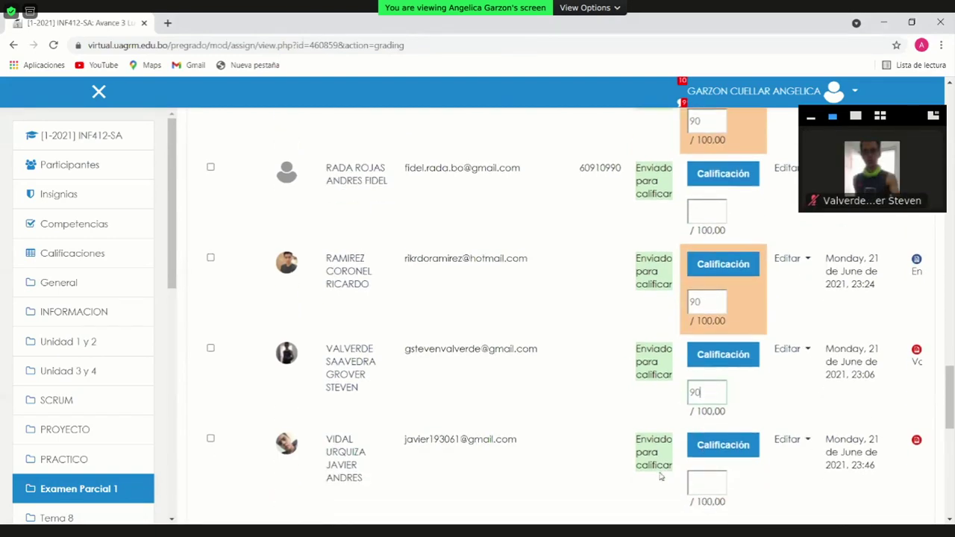
{"action": "scroll", "coordinate": [672, 464], "scroll_direction": "down", "scroll_amount": 1}
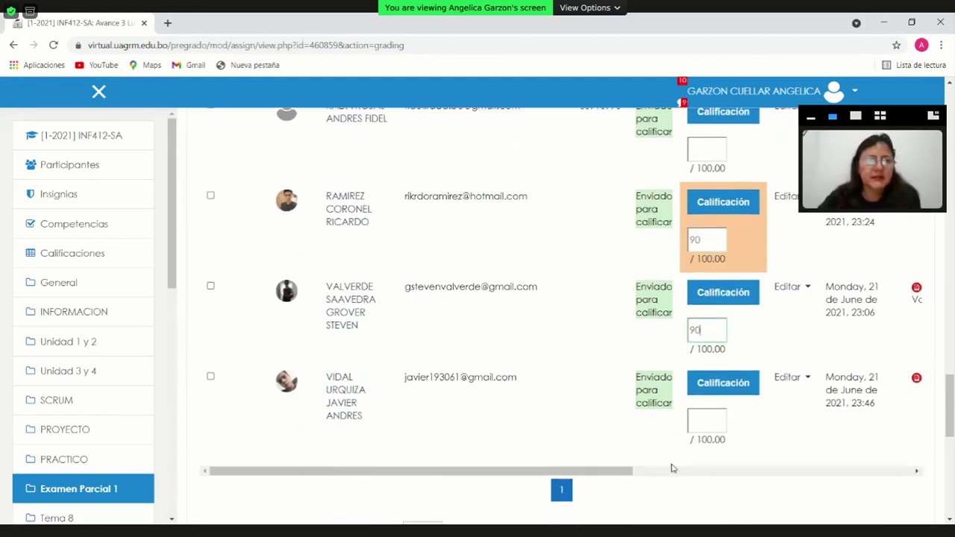
{"action": "left_click", "coordinate": [696, 423]}
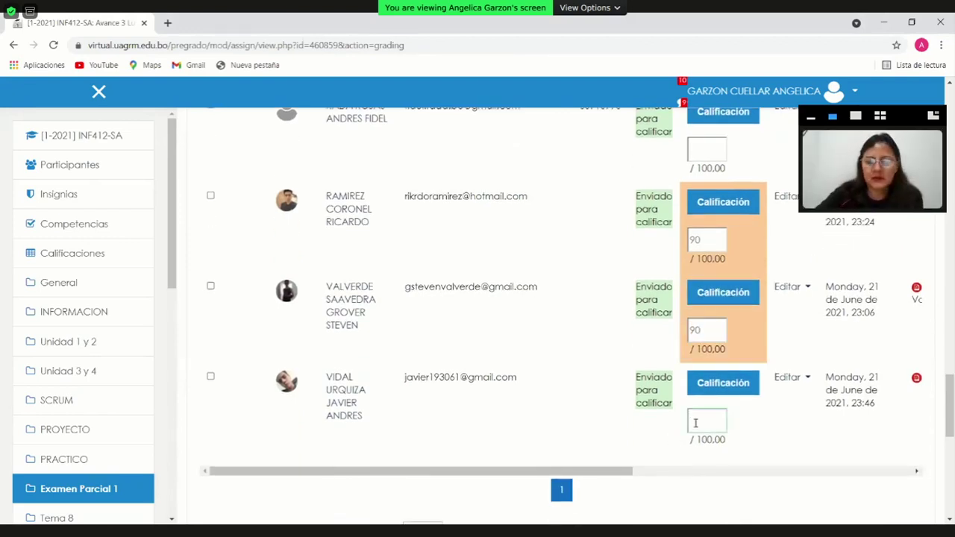
{"action": "type", "text": "90"}
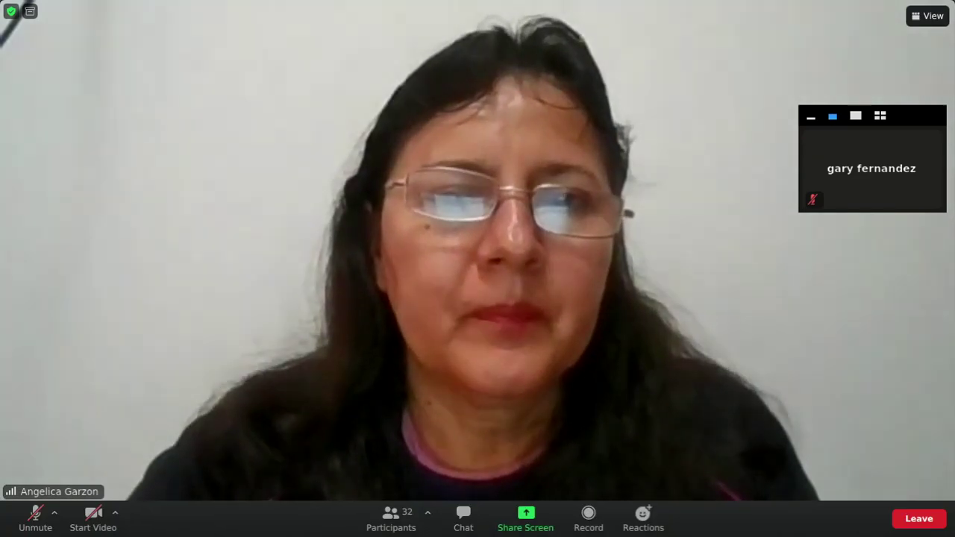
- In the Zoom meeting, collapse the floating participant video to its talking label and move it to the meeting view's upper-left corner
{"action": "left_click", "coordinate": [811, 115]}
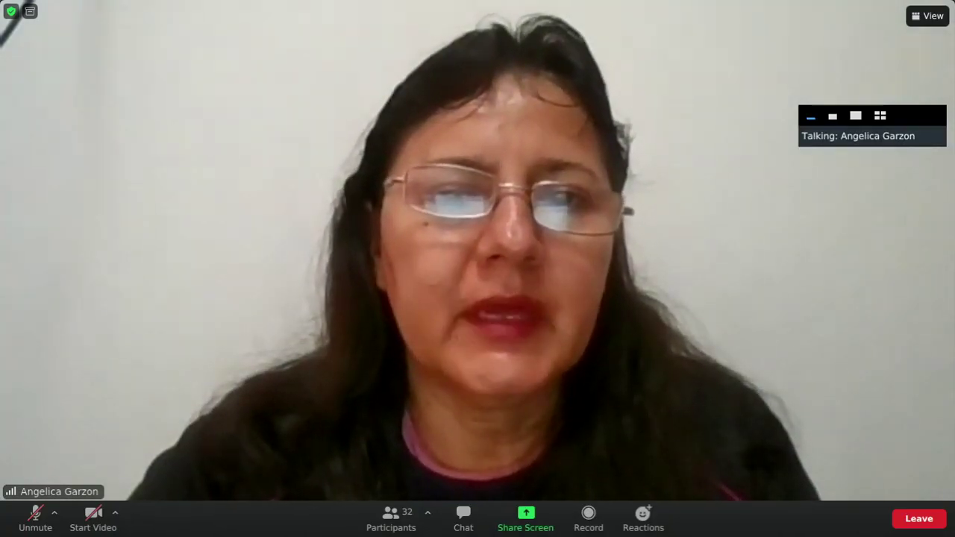
{"action": "left_click_drag", "start_coordinate": [874, 127], "coordinate": [75, 22]}
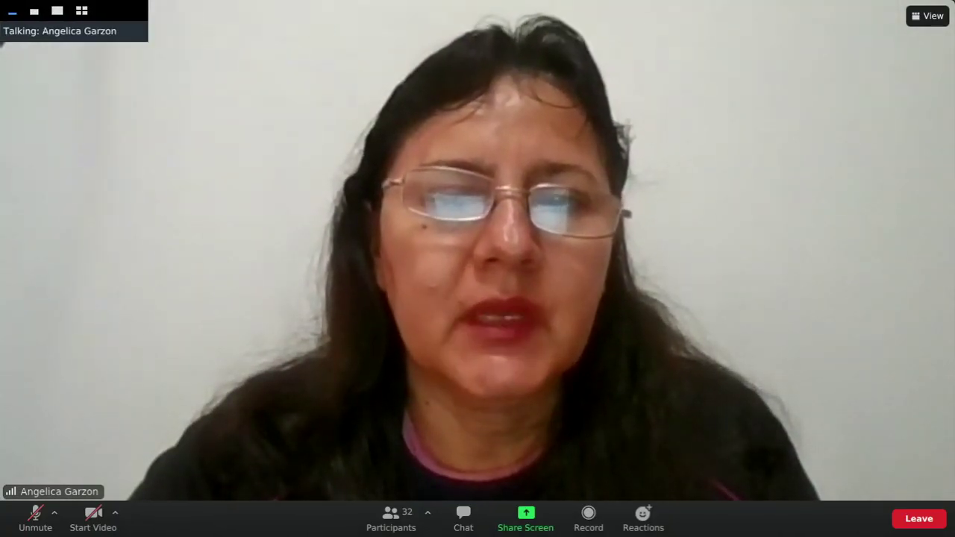